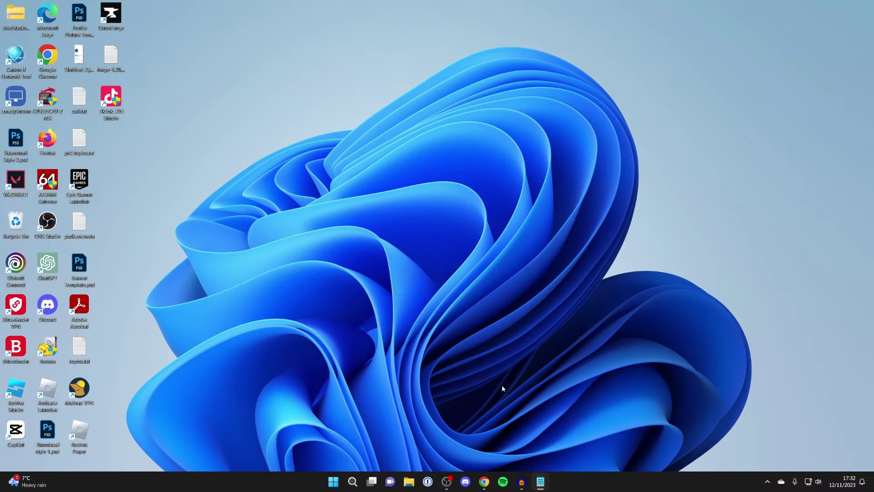
Switch to Chrome, search Google for "litematica" and open the mod's CurseForge page.
left_click(483, 481)
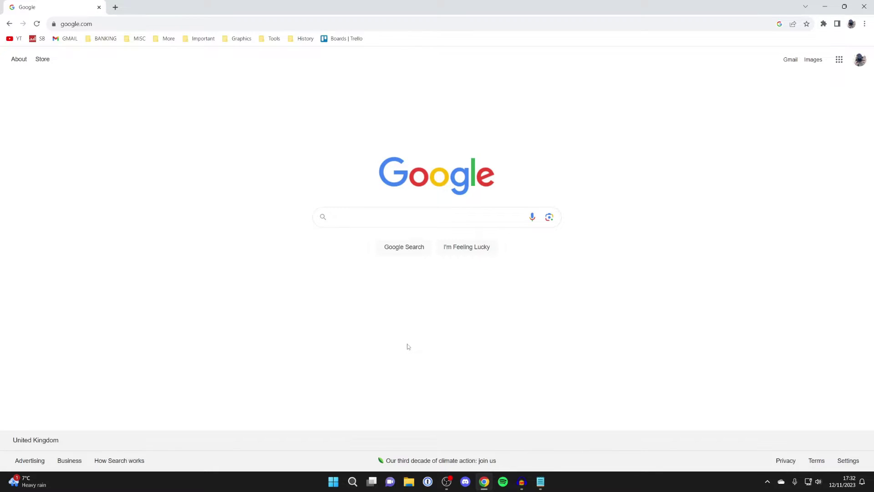
type("litematica")
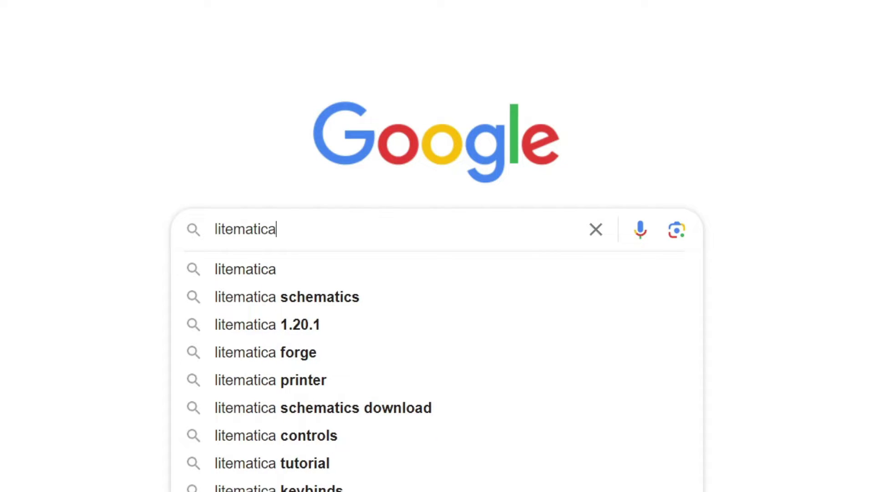
key("Return")
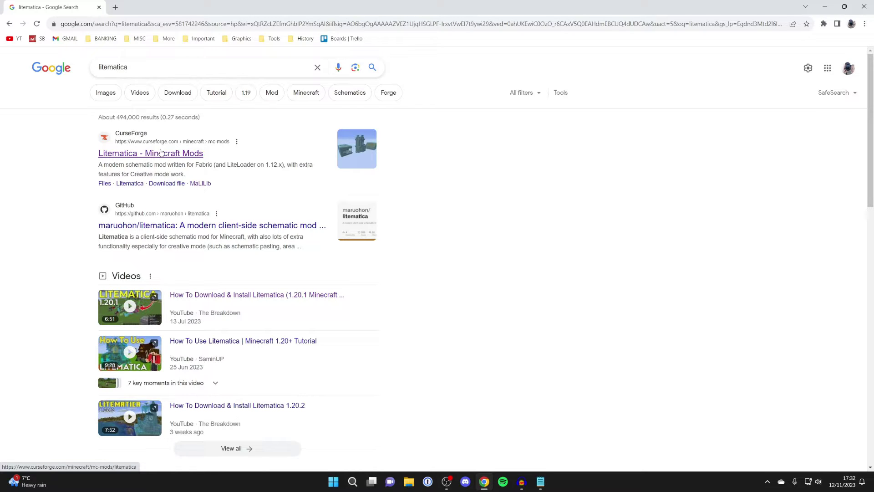
left_click(161, 152)
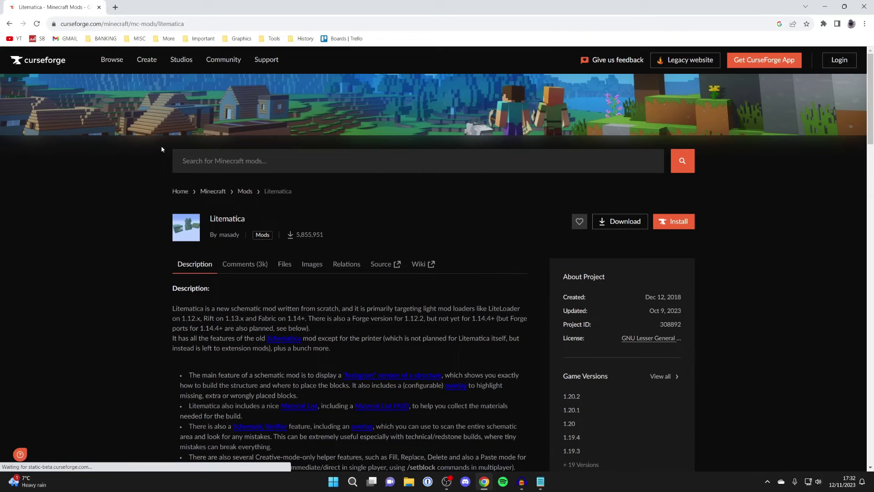
Examine the Apex Hosting Minecraft server page and its list of hosting features.
left_click(172, 6)
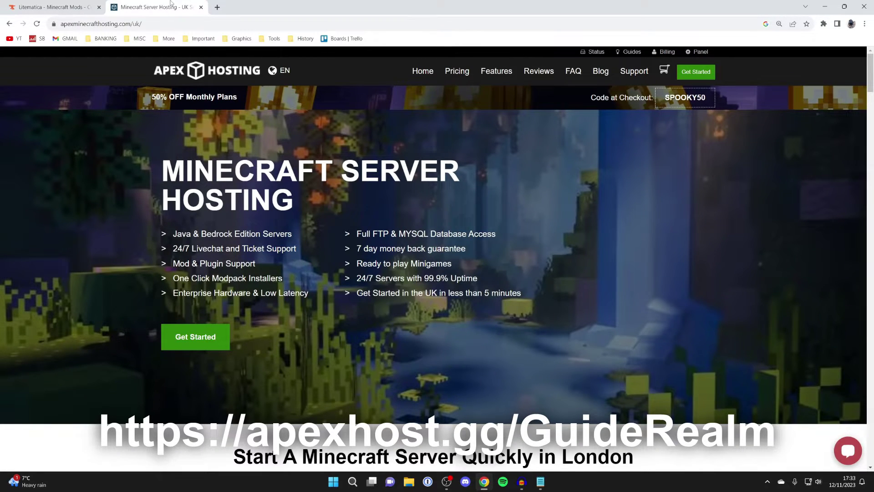
scroll(269, 224, "down", 7)
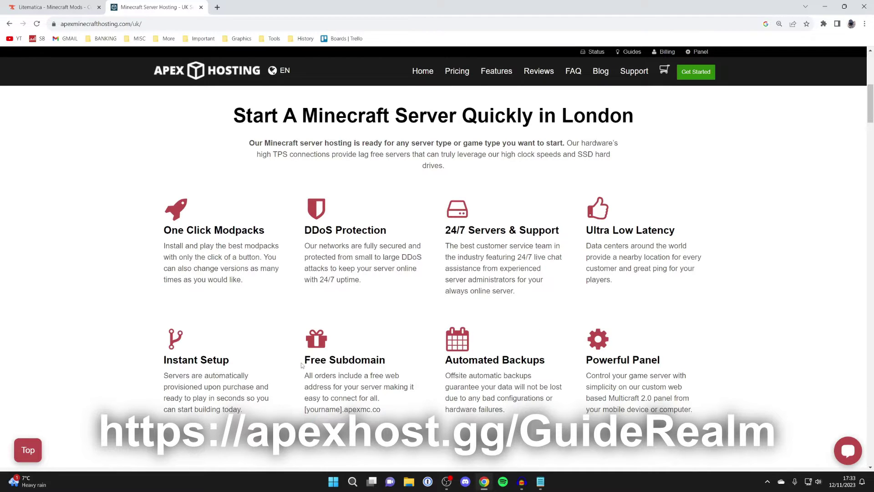
scroll(225, 239, "up", 7)
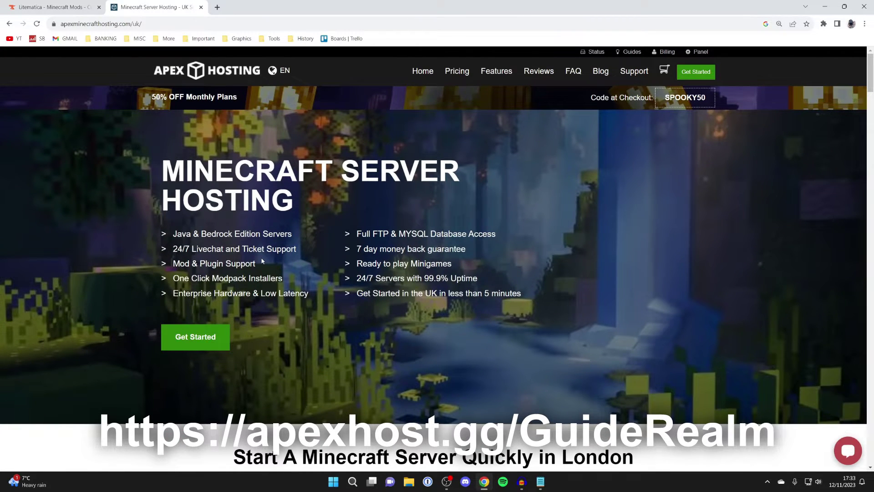
scroll(270, 273, "down", 1)
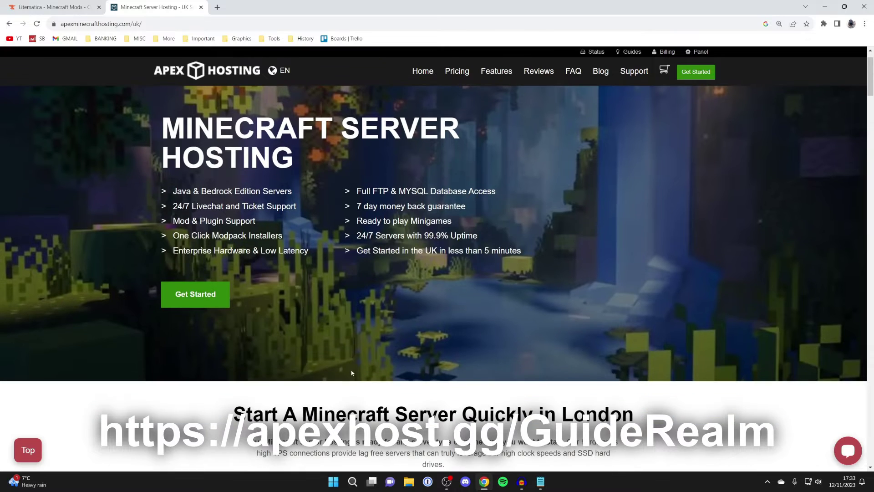
scroll(298, 284, "up", 1)
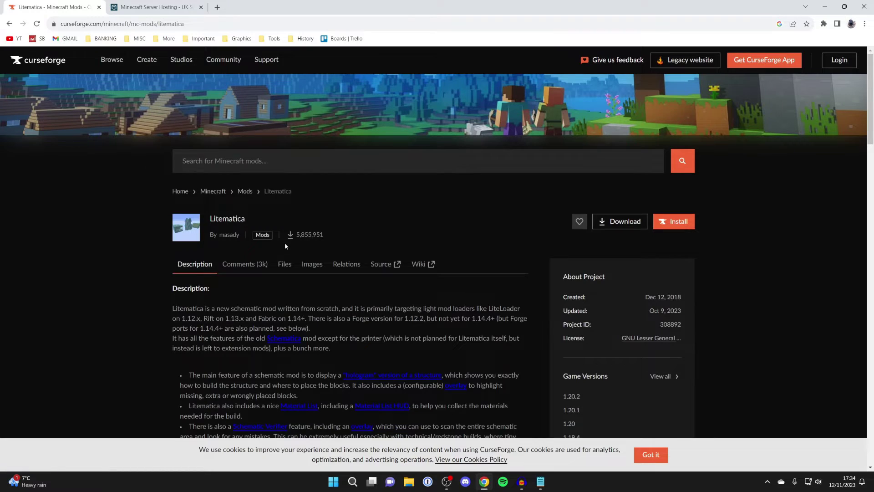
Download litematica-fabric-1.20.2-0.16.0.jar from the files of the Litematica project on CurseForge.
scroll(283, 243, "down", 1)
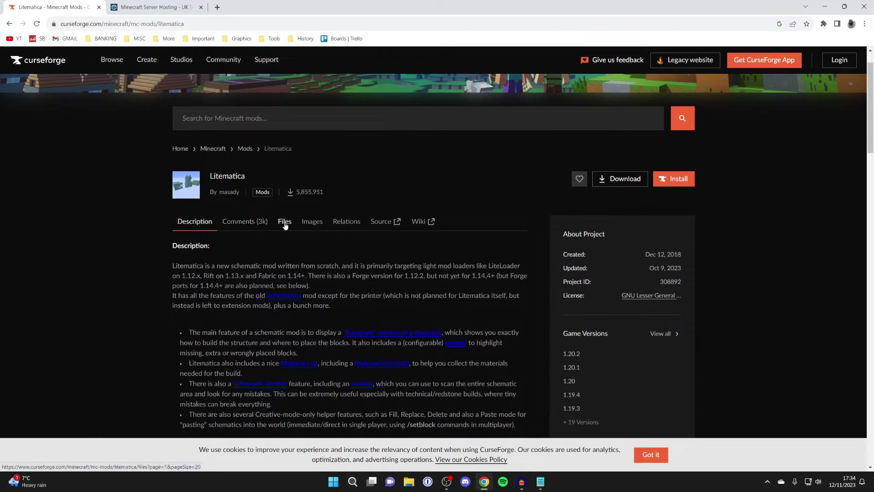
left_click(285, 222)
scroll(285, 228, "down", 1)
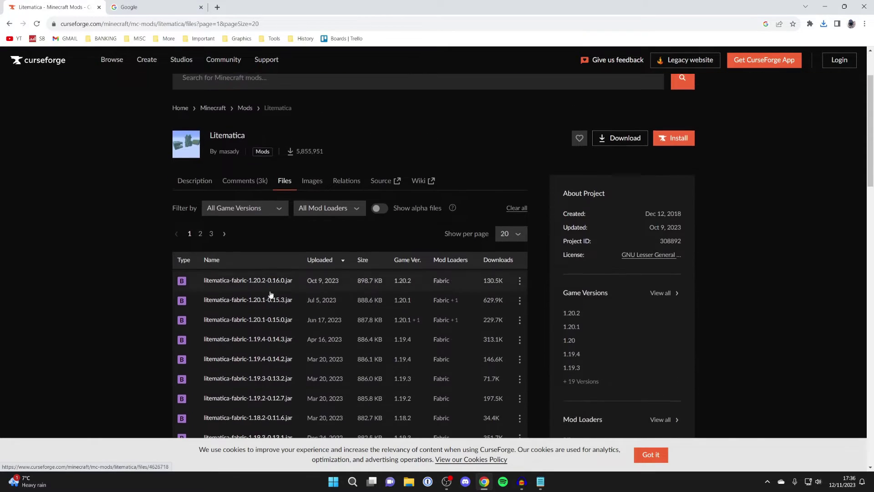
scroll(270, 295, "down", 1)
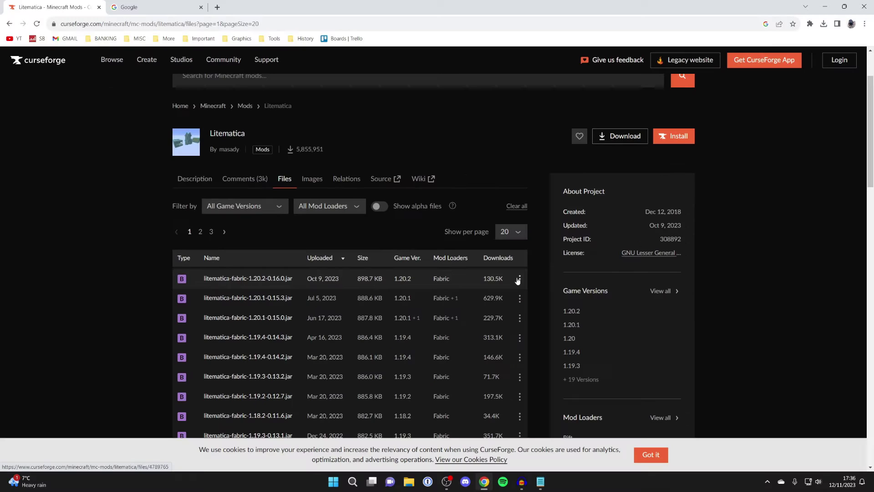
left_click(719, 302)
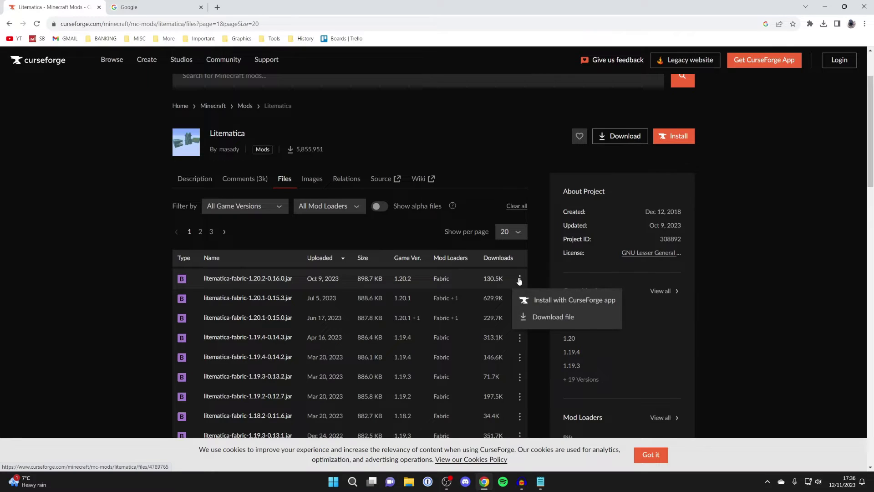
left_click(527, 317)
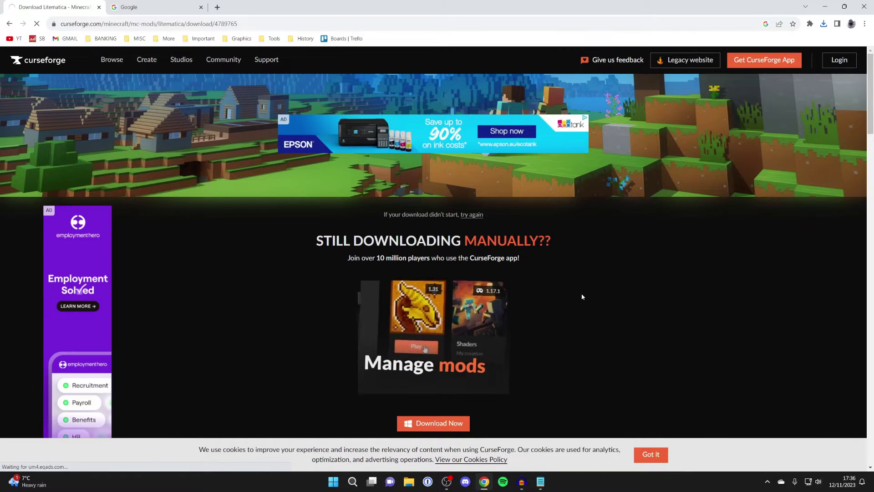
Search Google for "malilib" and open the MaLiLib mod page on CurseForge.
left_click(173, 3)
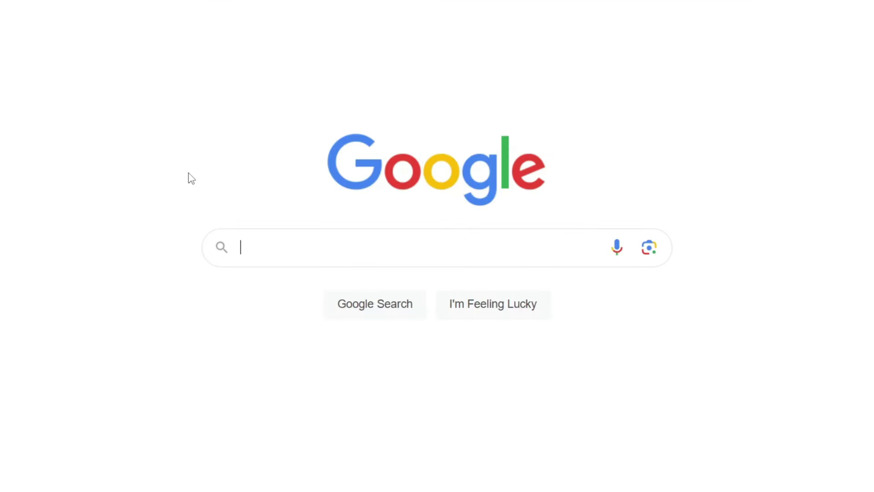
type("mali")
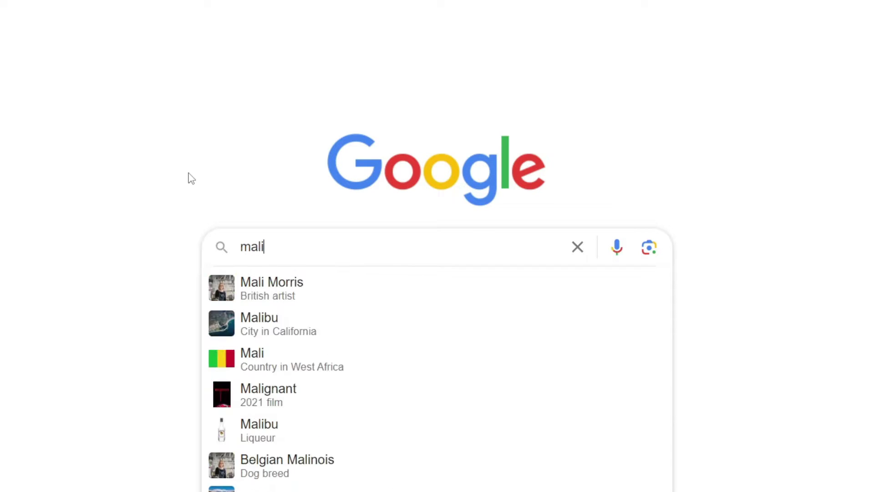
type("lib")
key("Return")
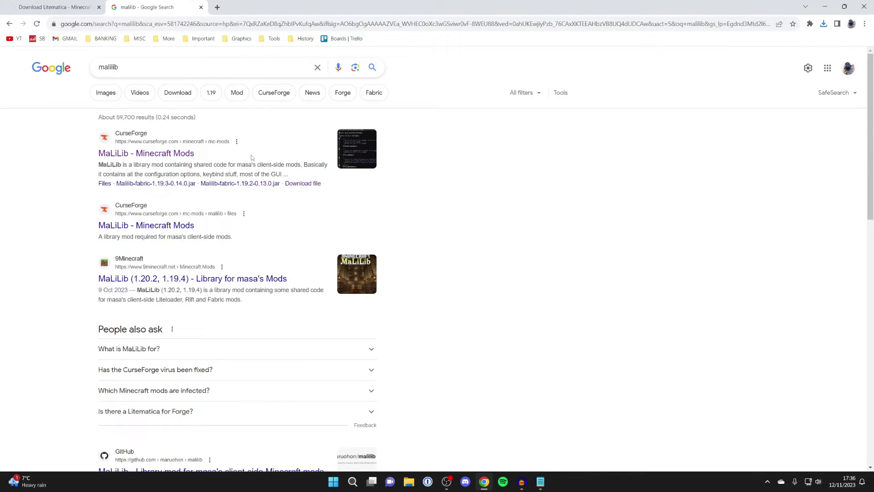
left_click(116, 154)
Download malilib-fabric-1.20.2-0.17.0.jar from the MaLiLib project's files.
scroll(199, 220, "down", 1)
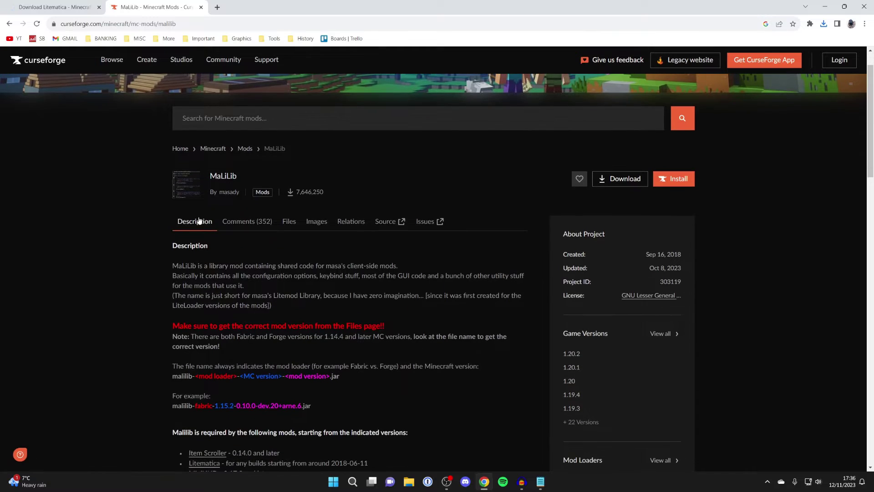
left_click(284, 223)
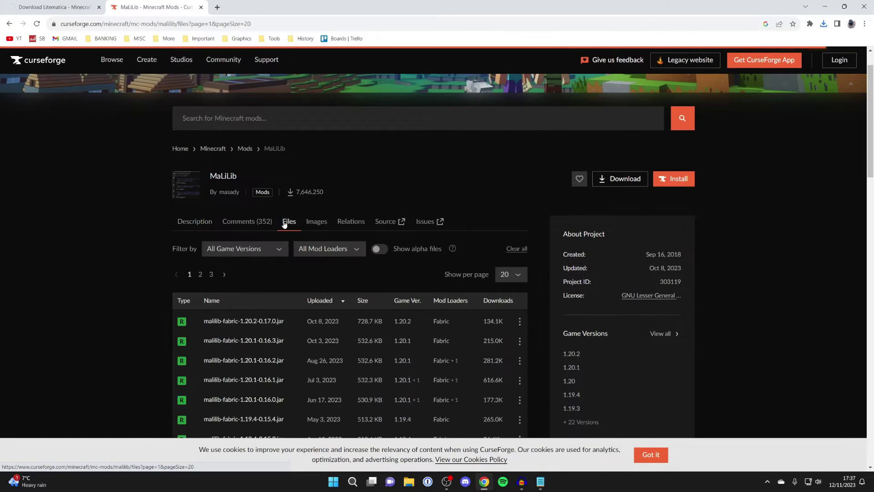
scroll(287, 221, "down", 2)
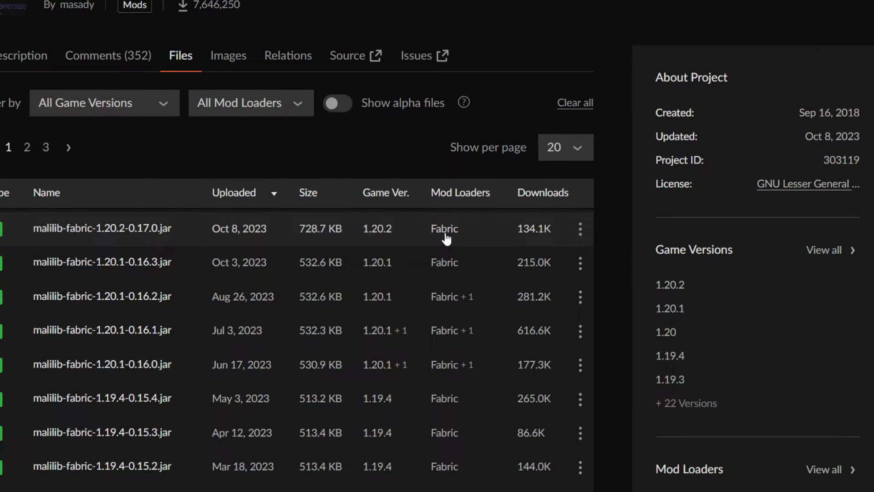
left_click(580, 228)
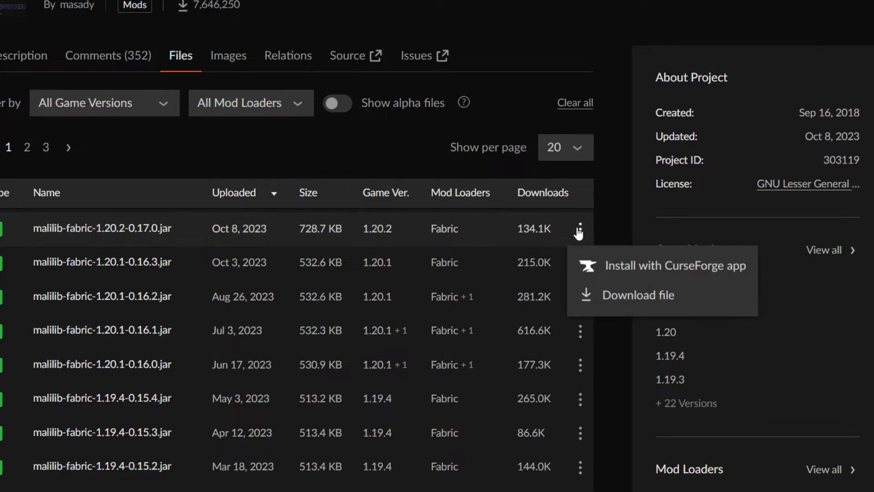
left_click(613, 298)
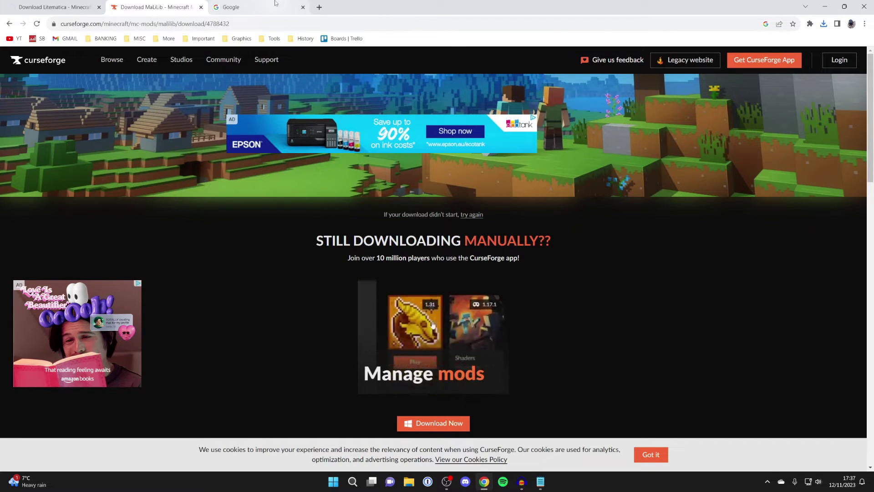
Search Google for "minecraft fabric" and open the Fabric website, fabricmc.net.
left_click(248, 7)
type("minec")
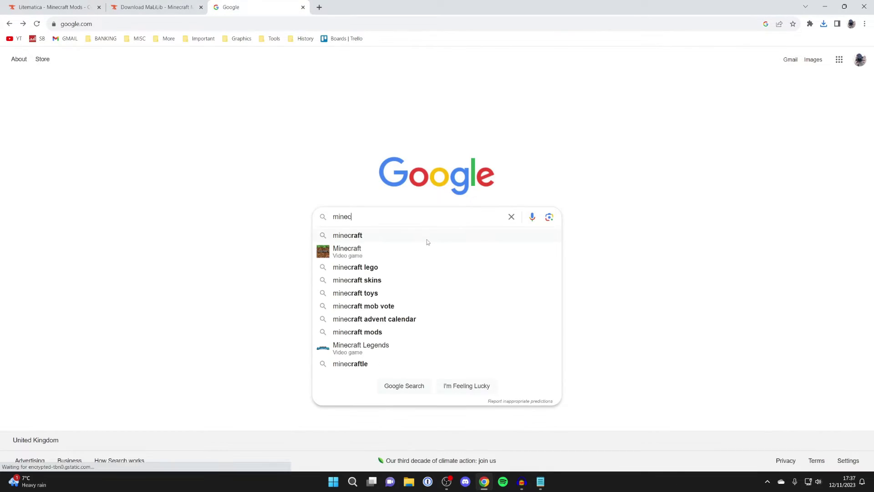
type("raft fabric")
key("Return")
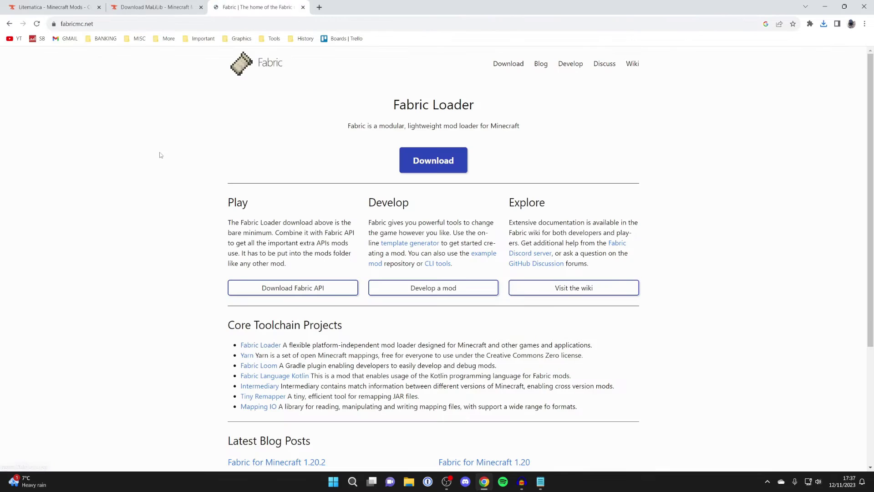
Download the Fabric installer 0.11.2 as a universal jar and close the browser.
left_click(508, 66)
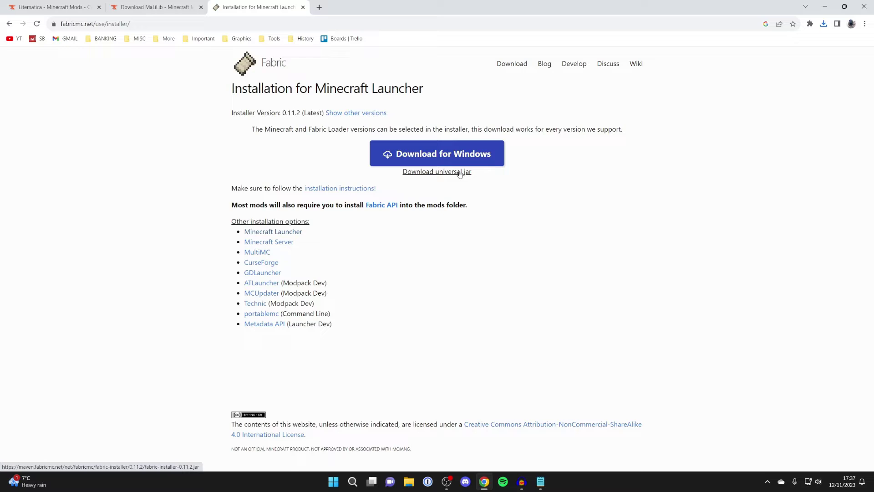
left_click(460, 173)
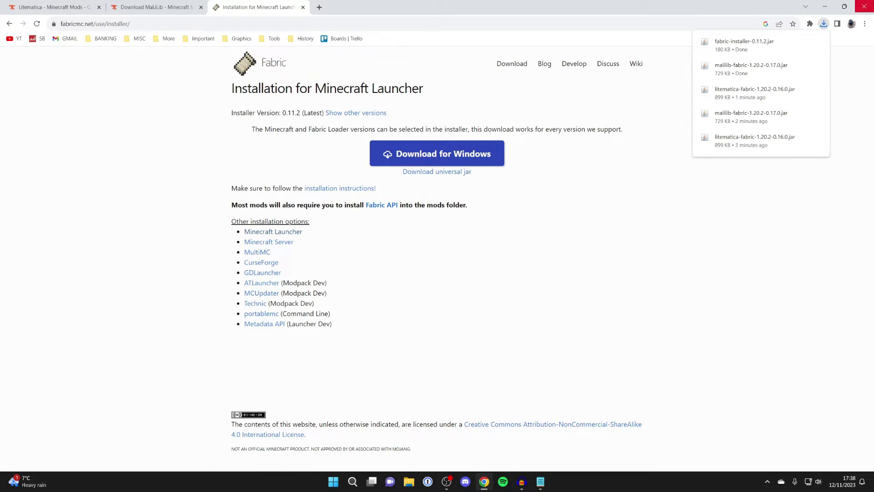
left_click(864, 6)
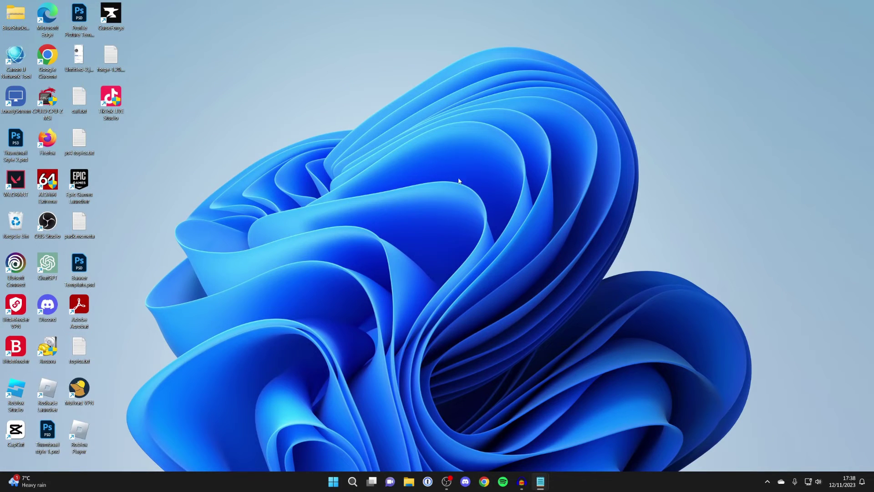
Move the Fabric installer, MaLiLib and Litematica jar files from the Downloads folder to the desktop, and close File Explorer.
left_click(409, 481)
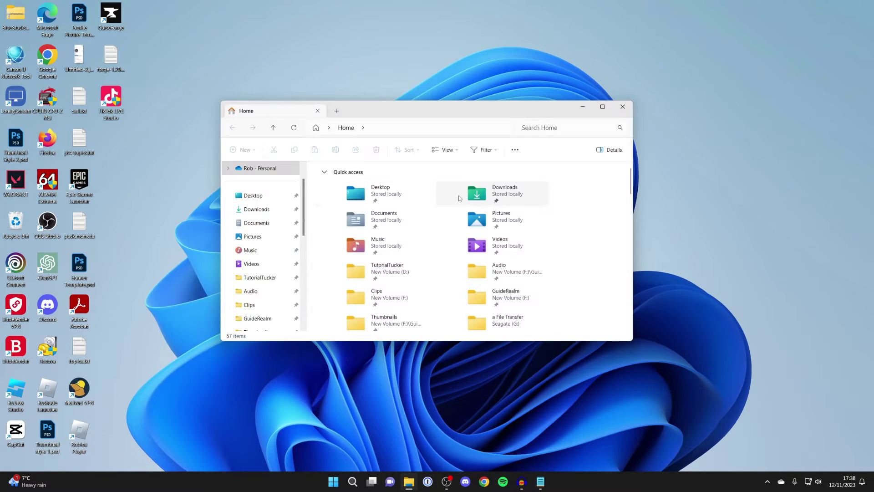
left_click(270, 209)
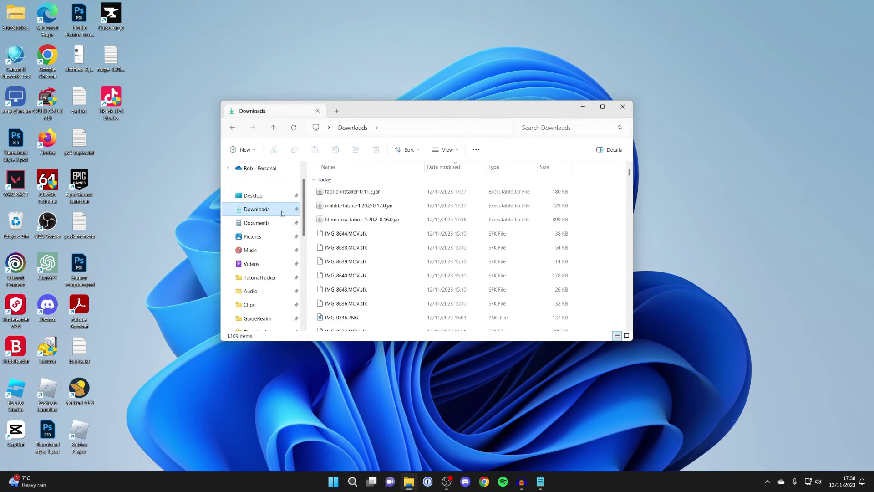
left_click(367, 219)
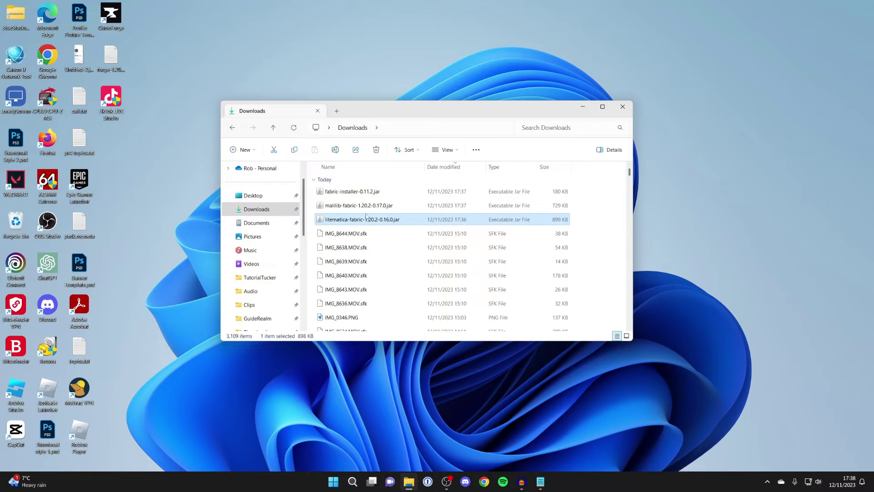
left_click(367, 192, "shift")
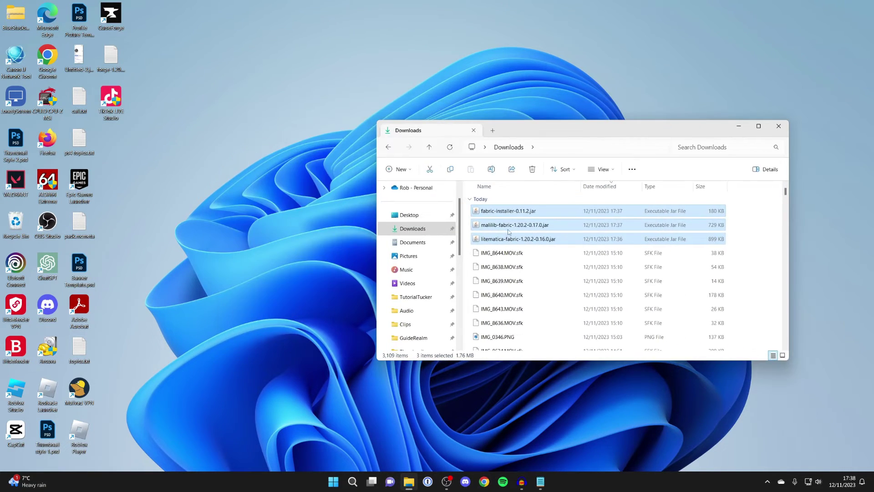
left_click_drag(508, 231, 288, 229)
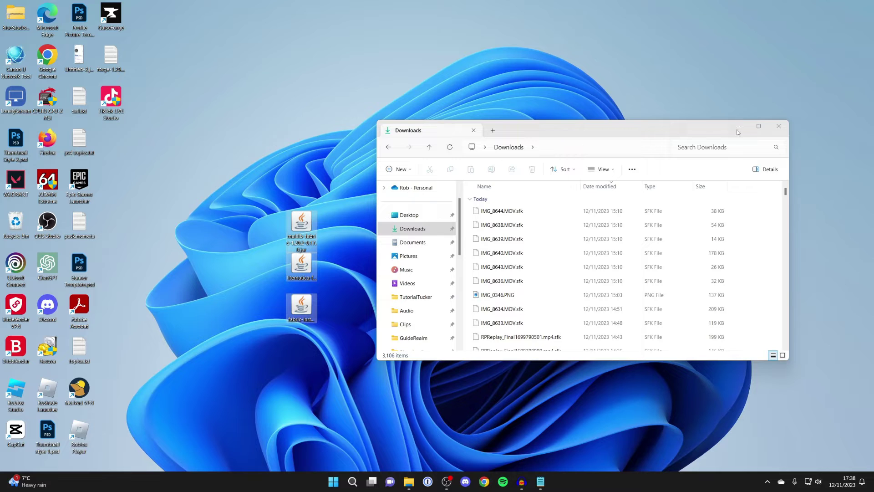
left_click(779, 126)
Place the Fabric installer jar apart from the two mod files on the desktop, run it, and close the installer window.
left_click_drag(306, 309, 467, 228)
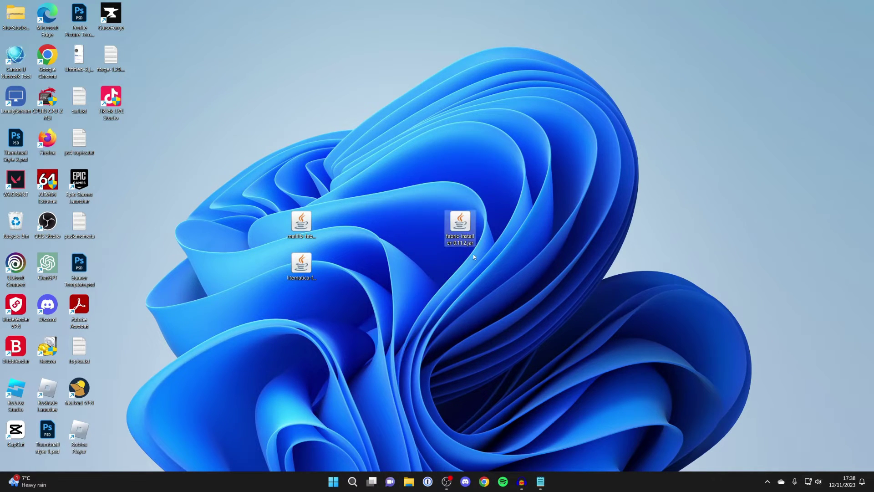
double_click(458, 229)
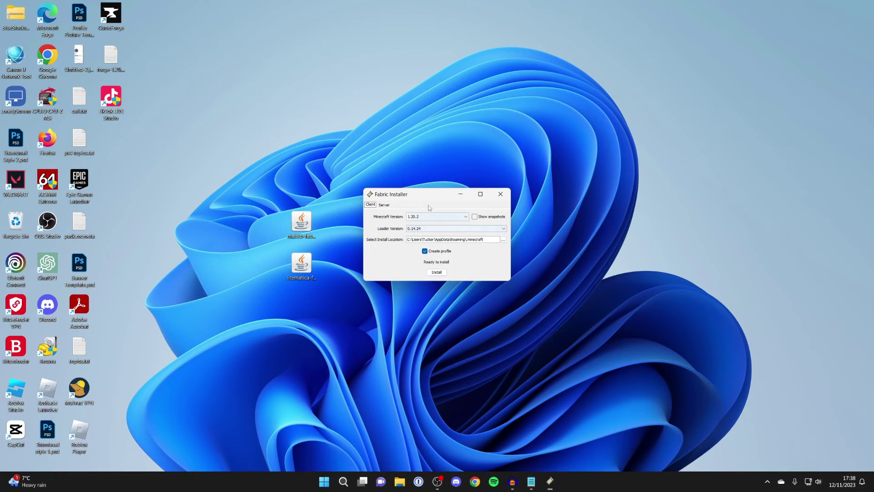
left_click(506, 197)
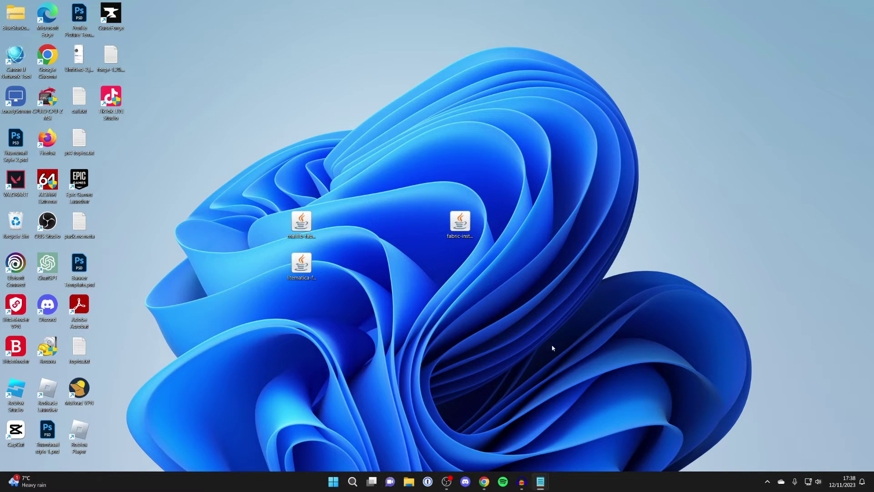
Search Google for "java", open the official Java website, java.com, and put the browser away.
left_click(484, 481)
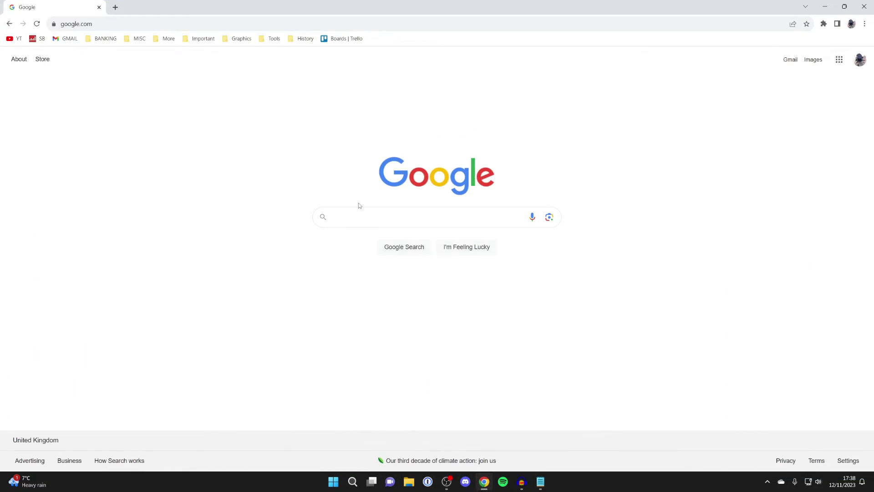
type("java")
key("Return")
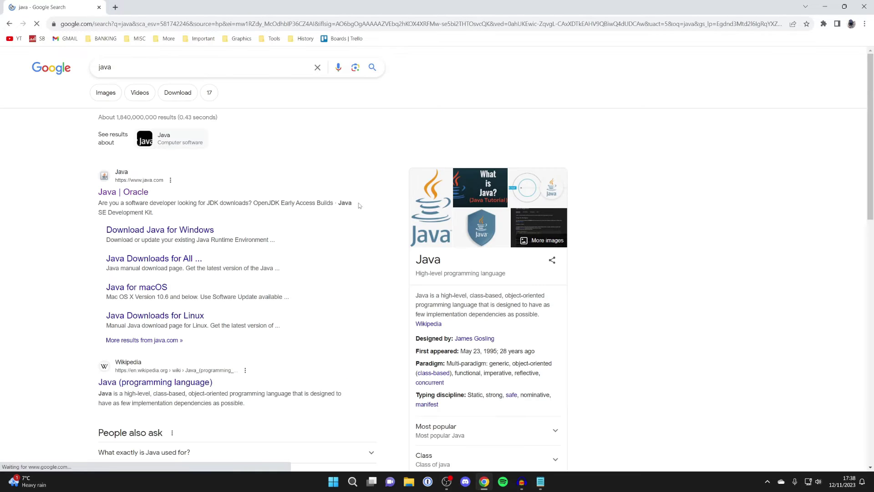
left_click(122, 191)
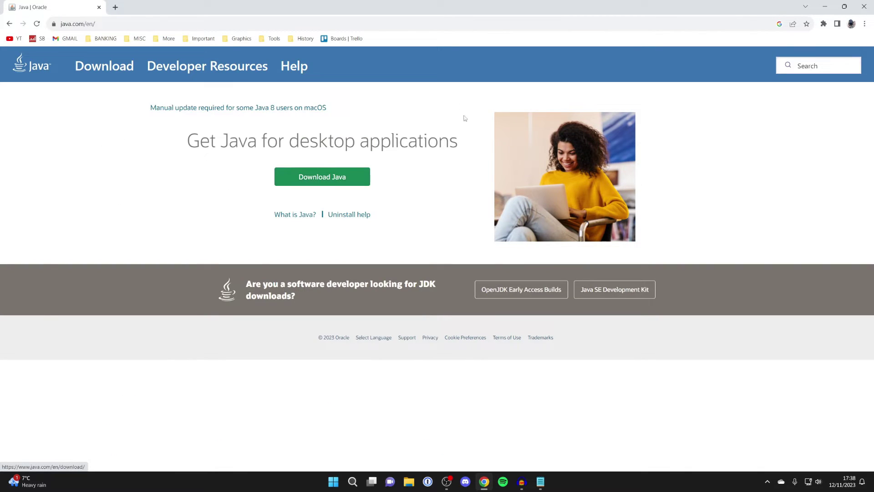
left_click(823, 6)
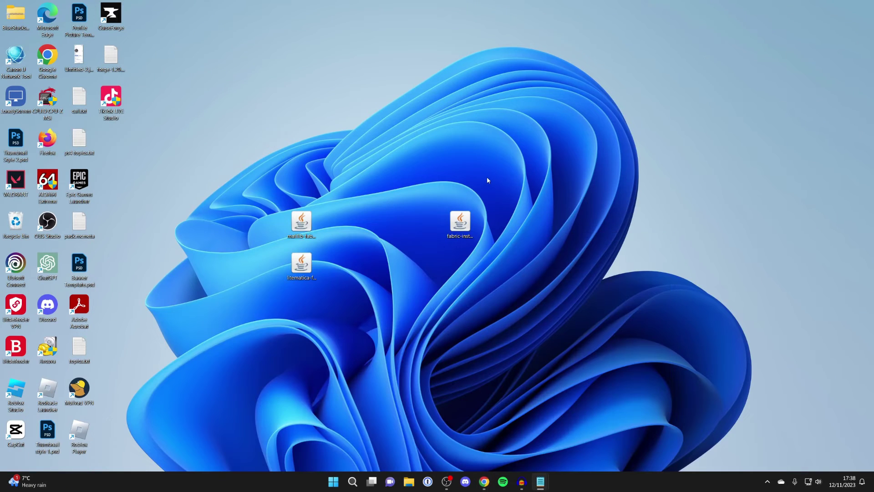
Open the Fabric installer jar on the desktop with Java(TM) Platform SE binary, making it the permanent app for .jar files.
right_click(454, 228)
mouse_move(494, 269)
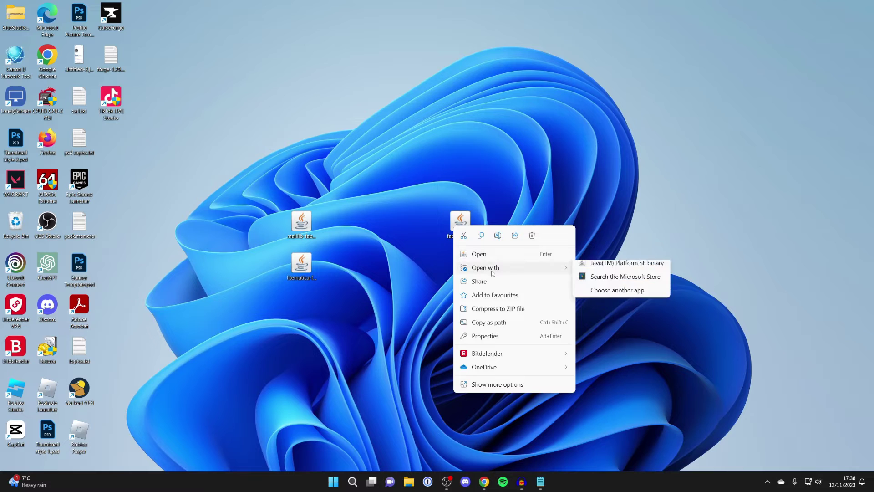
left_click(613, 296)
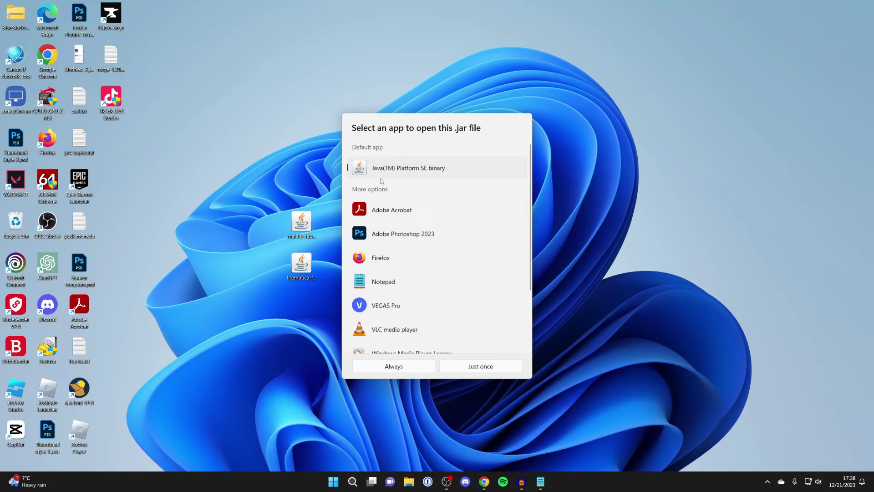
left_click(404, 369)
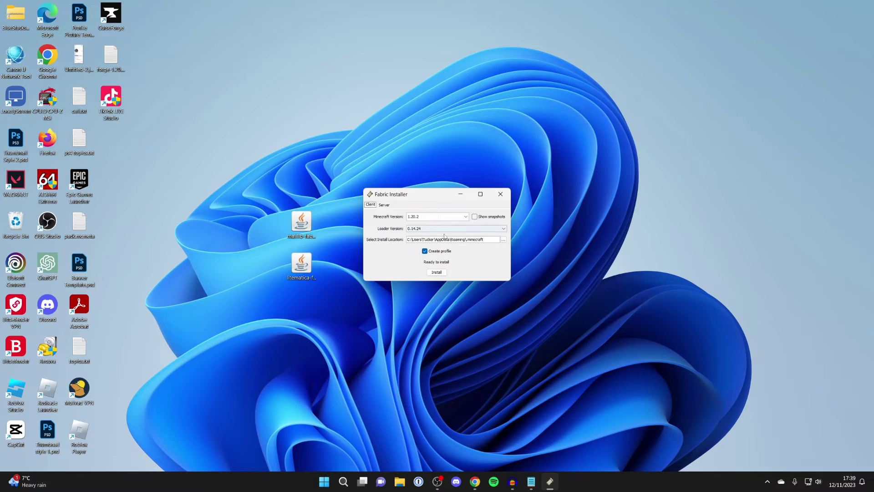
Choose Minecraft version 1.20.2 in the Fabric Installer, check it against the two mod file names, and install the Fabric client.
left_click(419, 217)
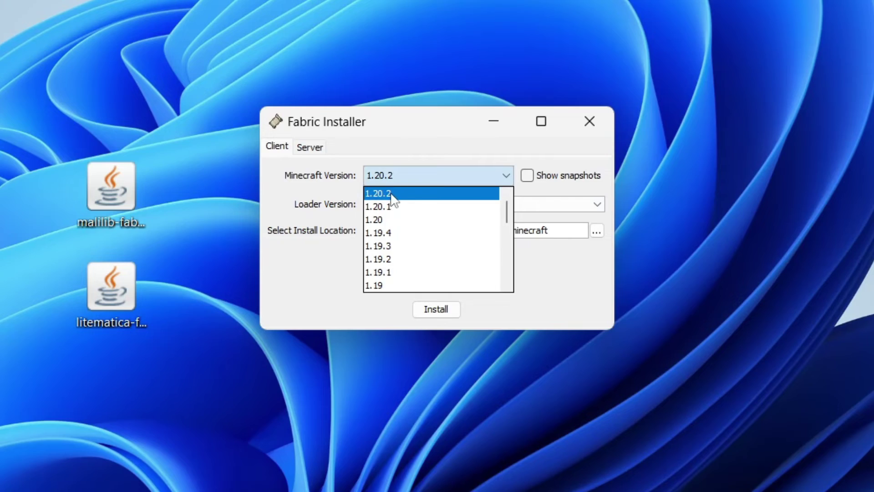
left_click(391, 195)
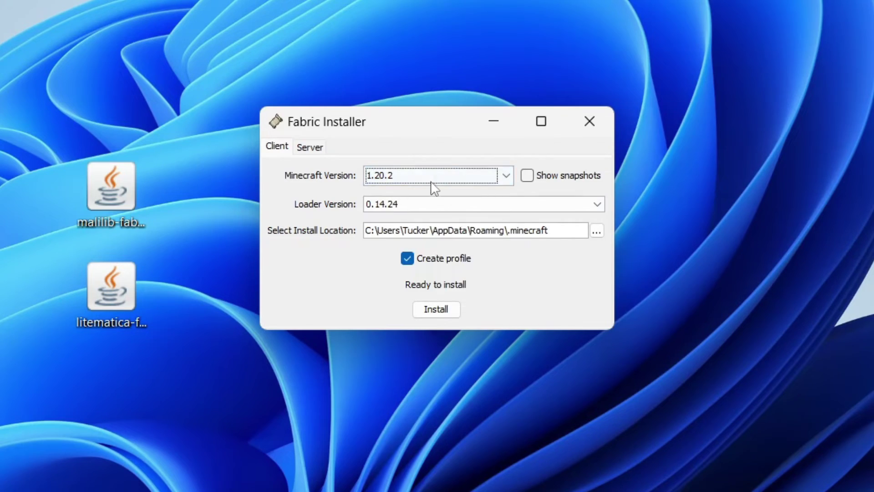
left_click(122, 190)
left_click(109, 289)
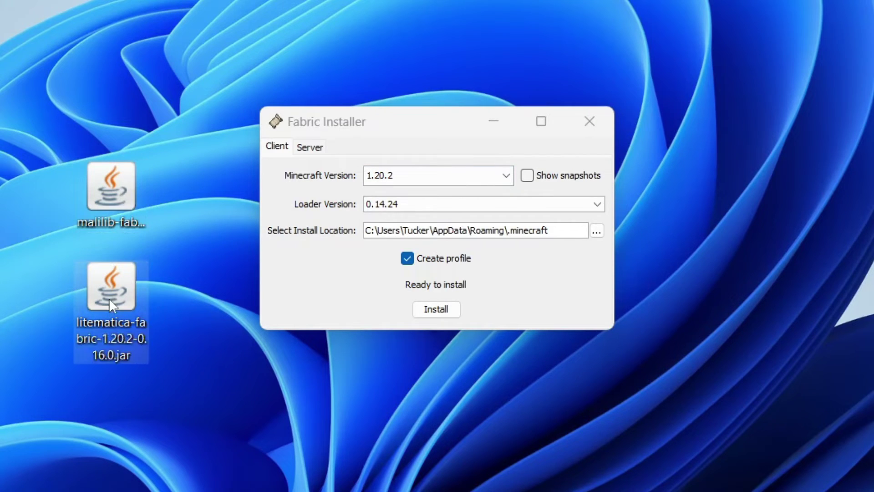
left_click(107, 180)
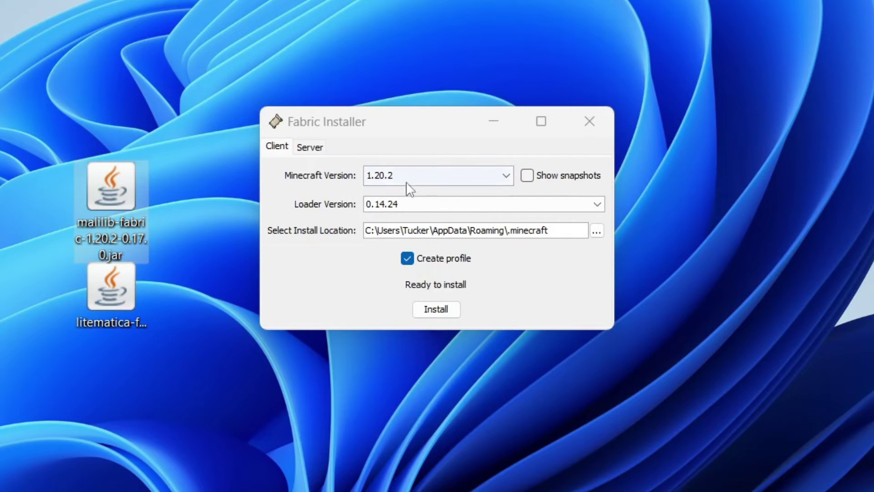
left_click(437, 309)
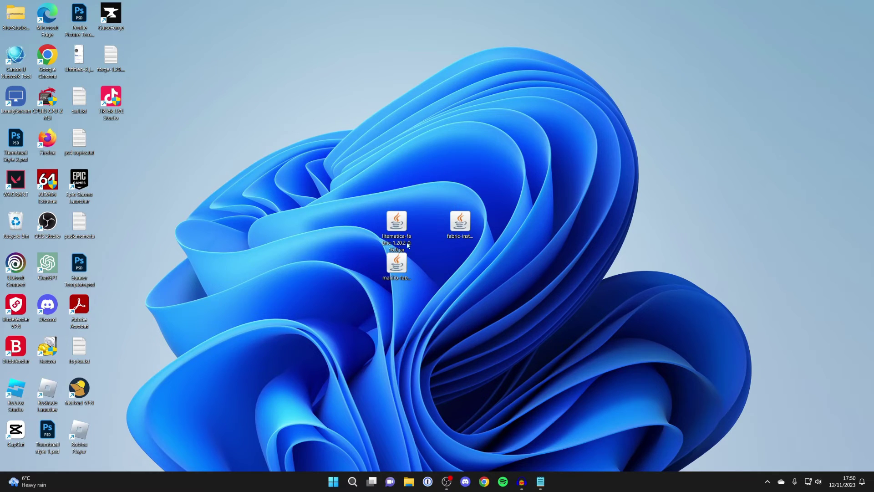
Launch the Run app, open %appdata% from it, and go into the .minecraft folder.
left_click(351, 483)
type("run")
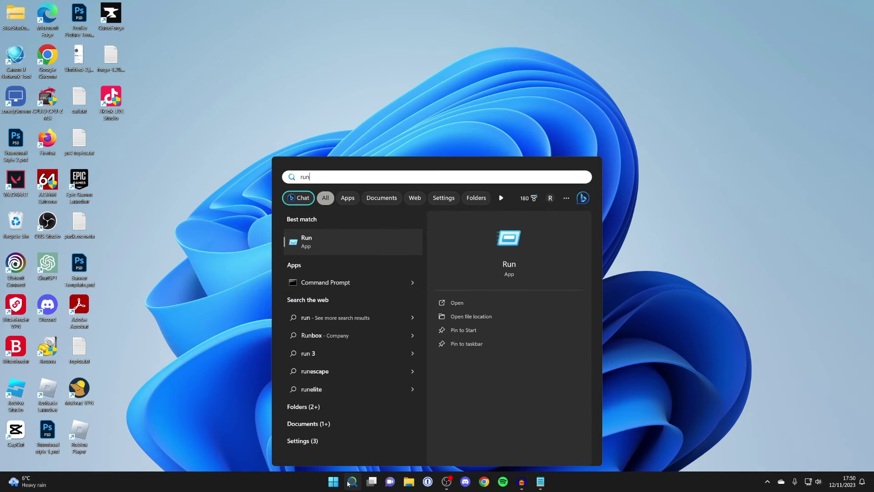
key("Return")
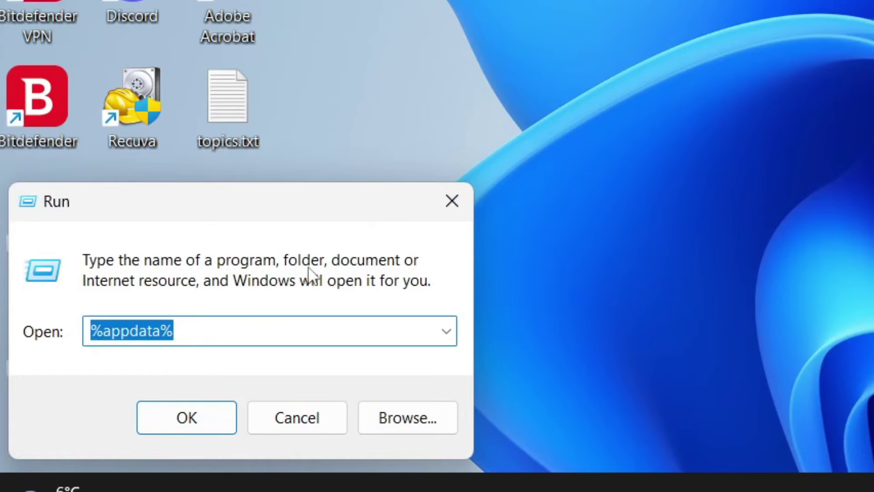
left_click(240, 326)
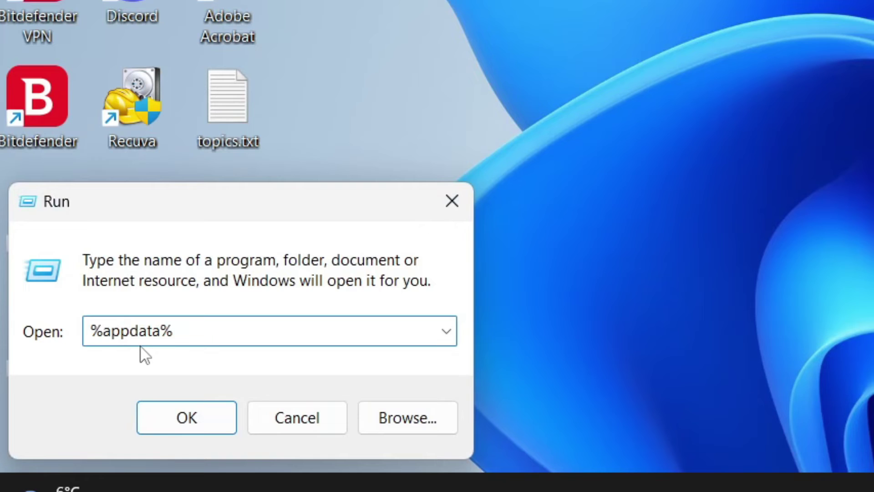
left_click(208, 423)
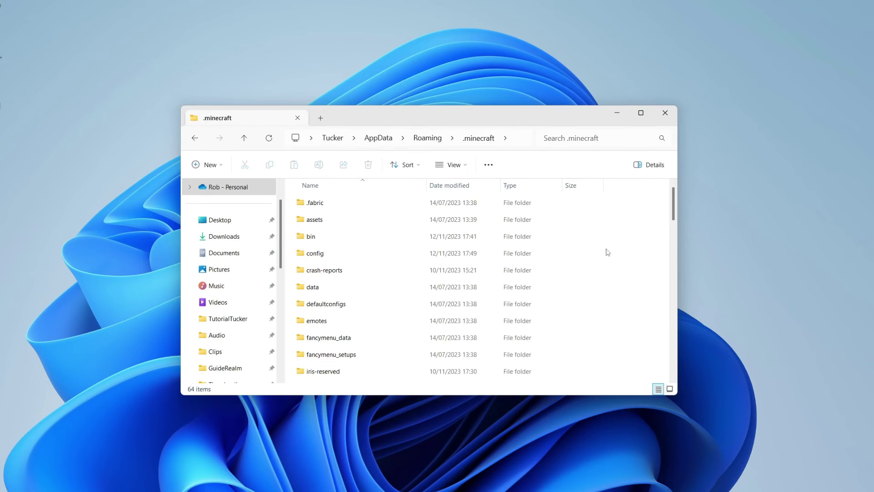
Delete the existing mods folder from .minecraft.
scroll(617, 234, "down", 3)
left_click(437, 327)
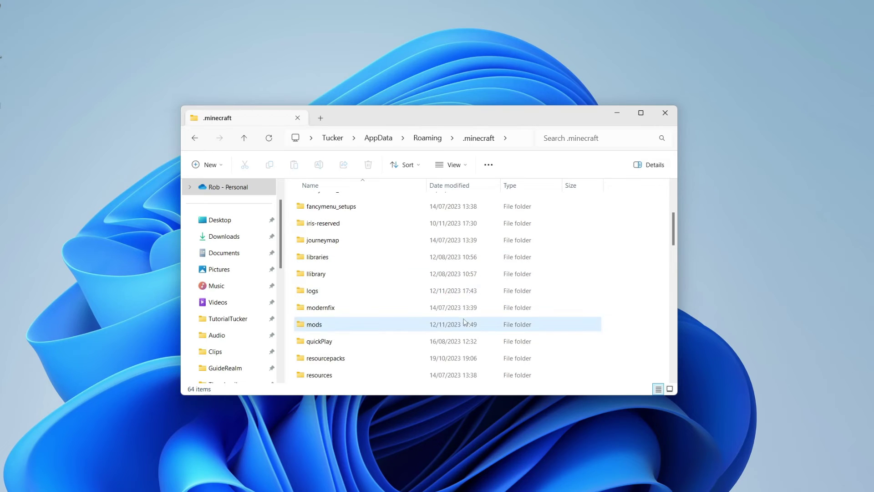
key("Delete")
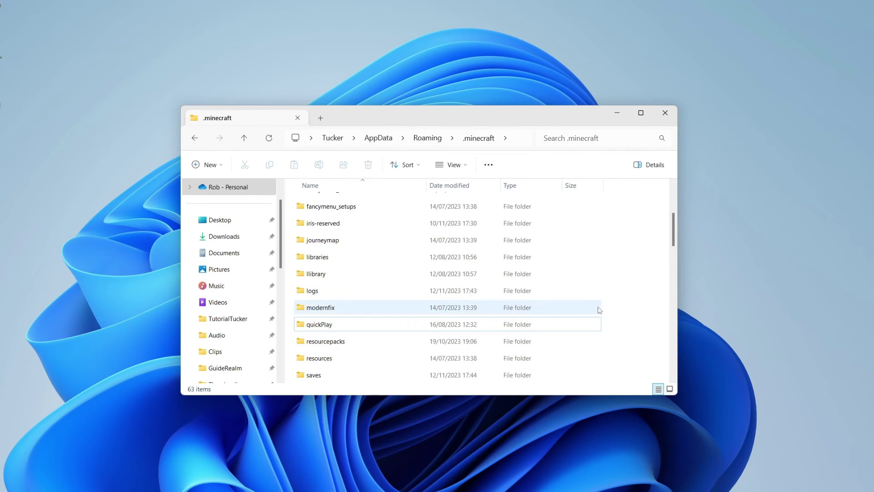
Create a new folder named "mods" in .minecraft and open it.
right_click(622, 286)
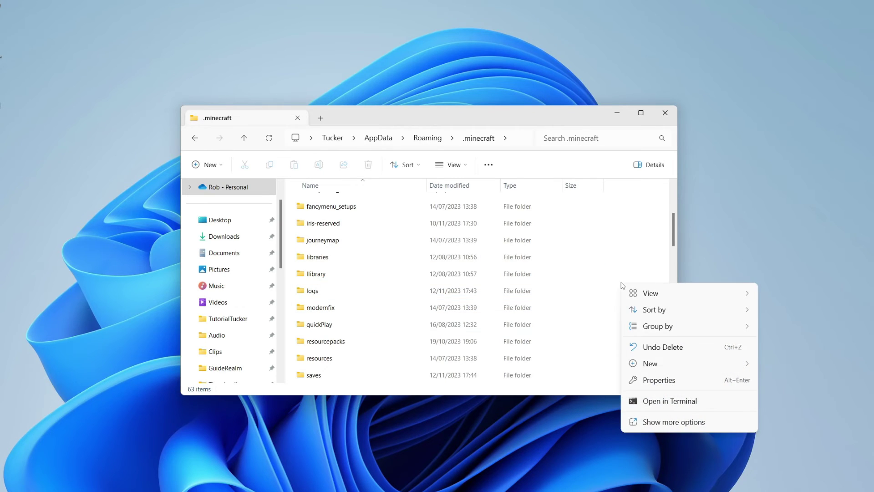
mouse_move(655, 364)
left_click(823, 363)
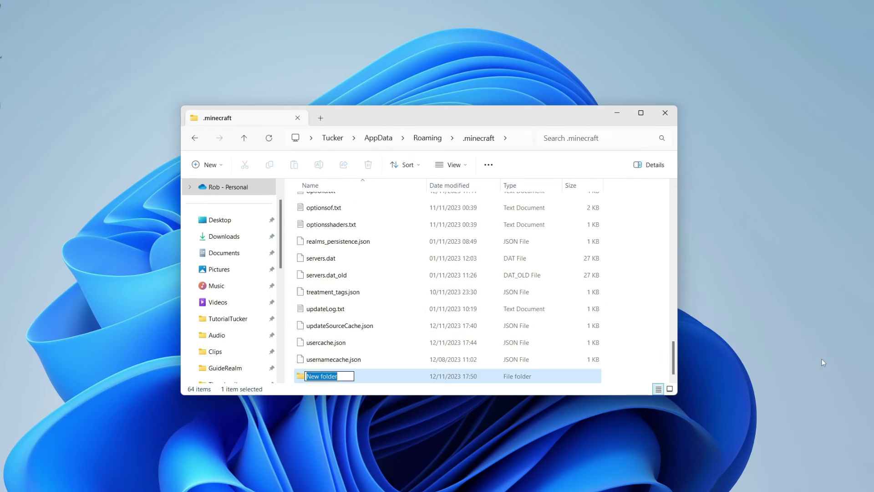
type("mods")
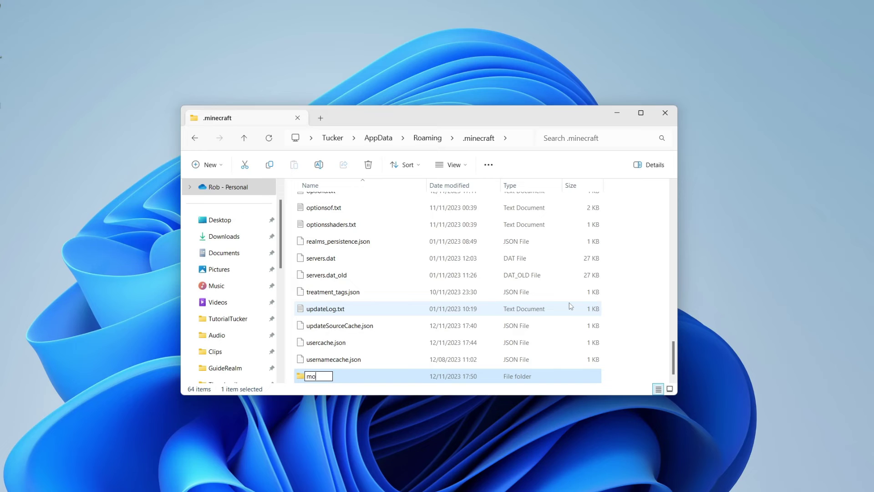
key("Return")
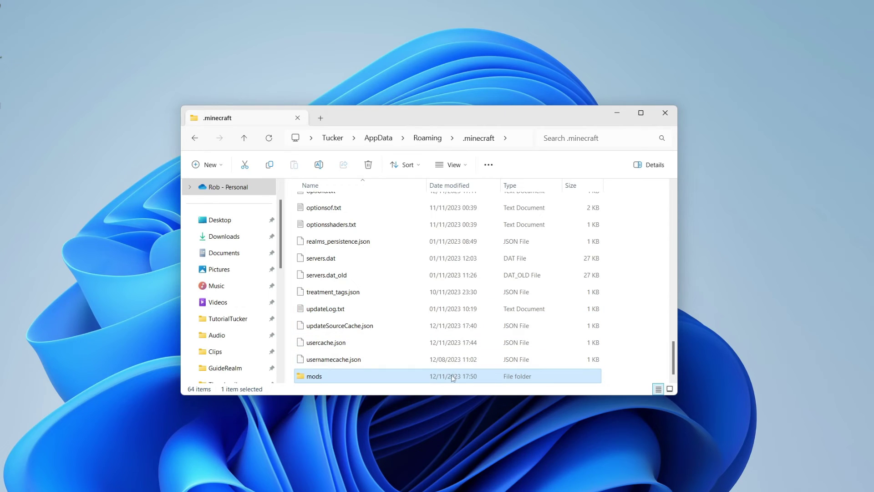
double_click(417, 378)
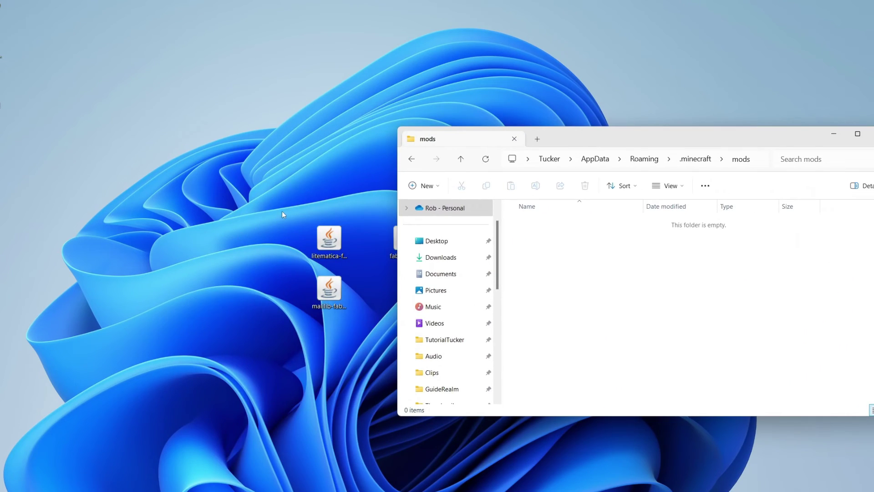
Move the Litematica and MaLiLib jar files together from the desktop into the mods folder.
left_click_drag(282, 211, 348, 312)
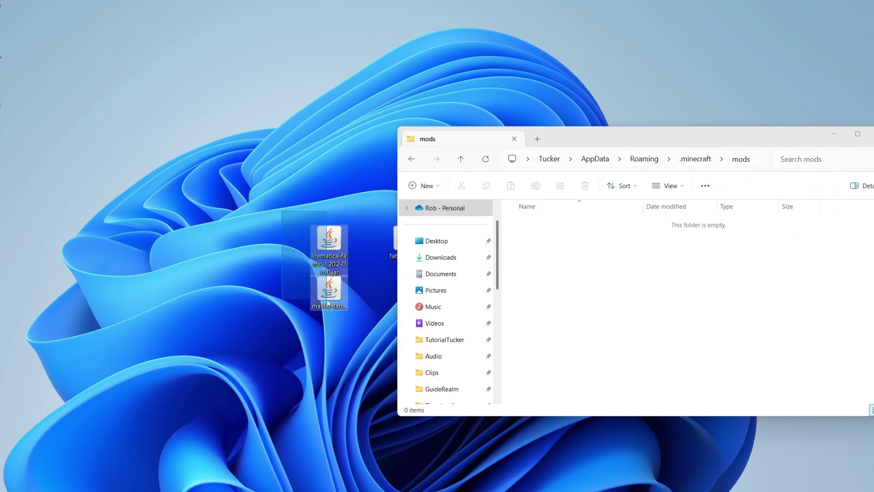
left_click_drag(331, 246, 580, 255)
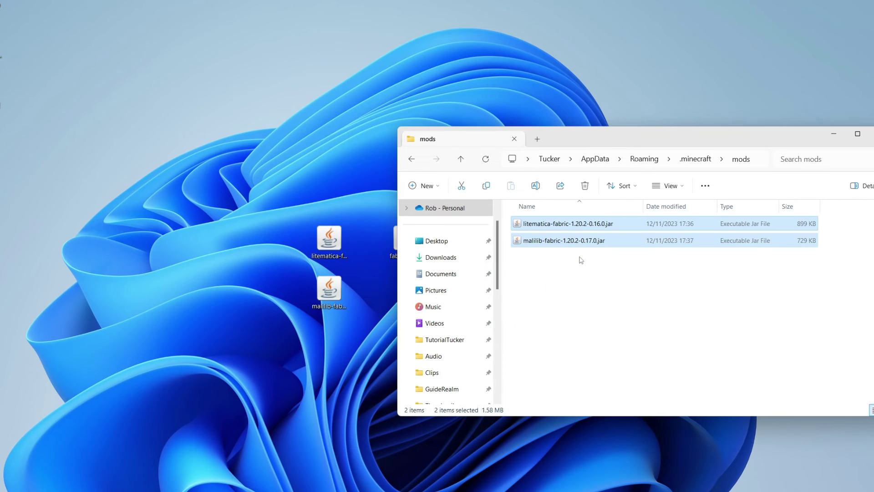
left_click_drag(595, 139, 331, 165)
left_click(618, 159)
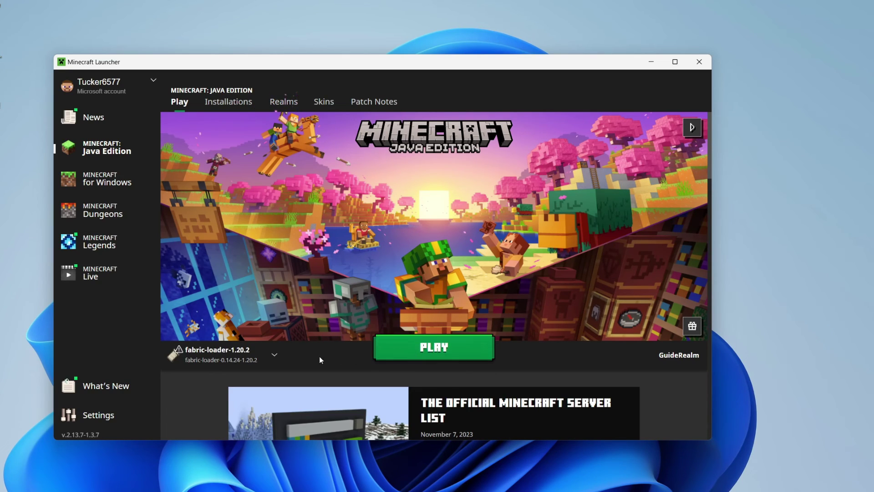
In the Minecraft Launcher, select the fabric-loader-1.20.2 installation and start the game.
left_click(248, 361)
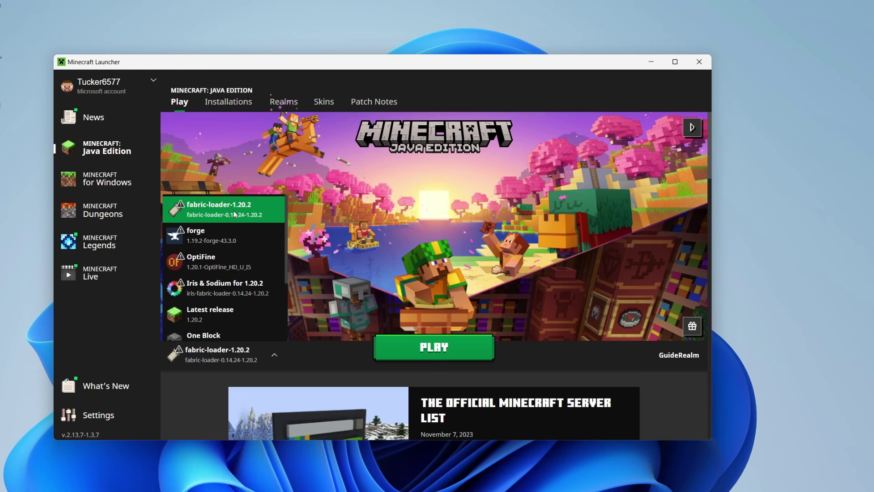
left_click(233, 210)
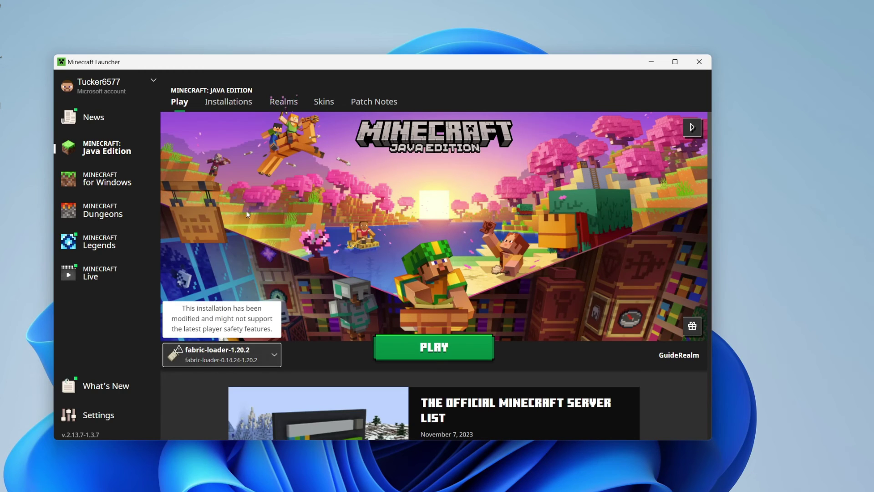
left_click(443, 344)
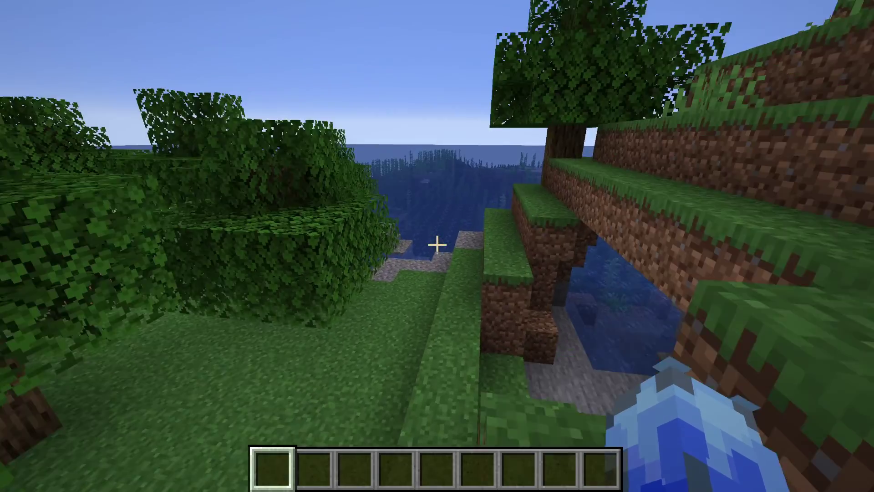
Walk through the Minecraft world to the sandy shore and bring up the Litematica menu.
key("w")
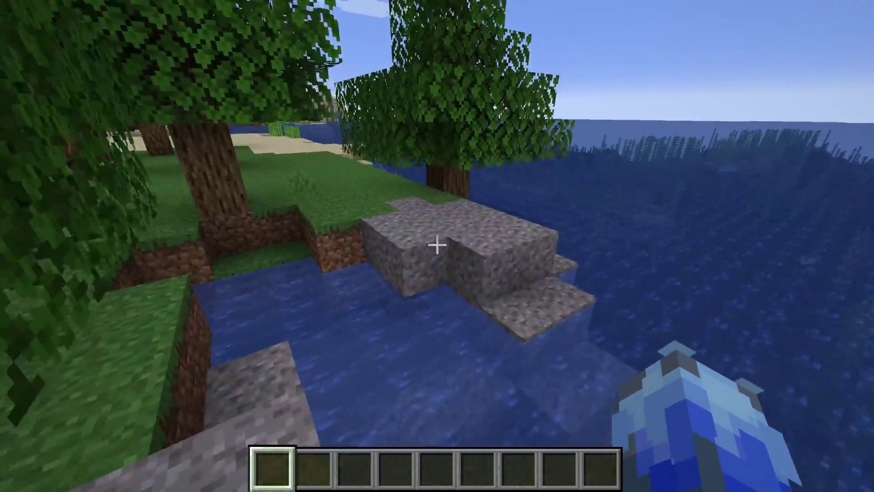
key("w")
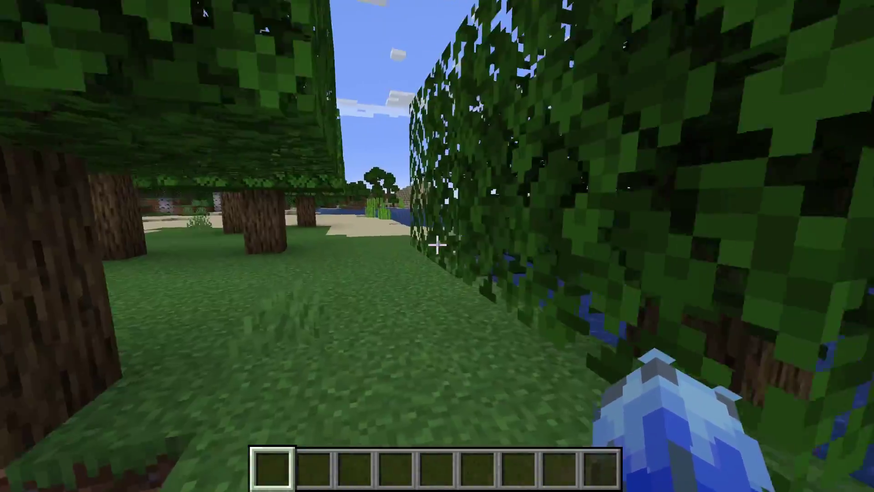
key("w")
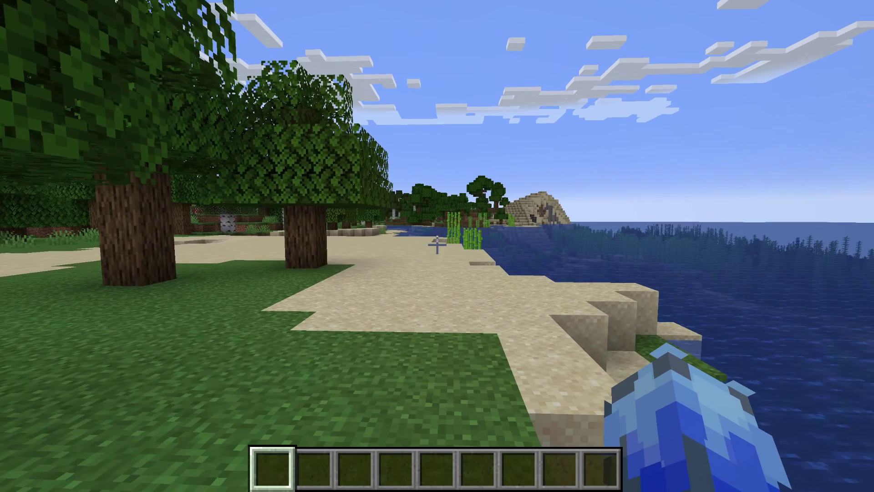
key("m")
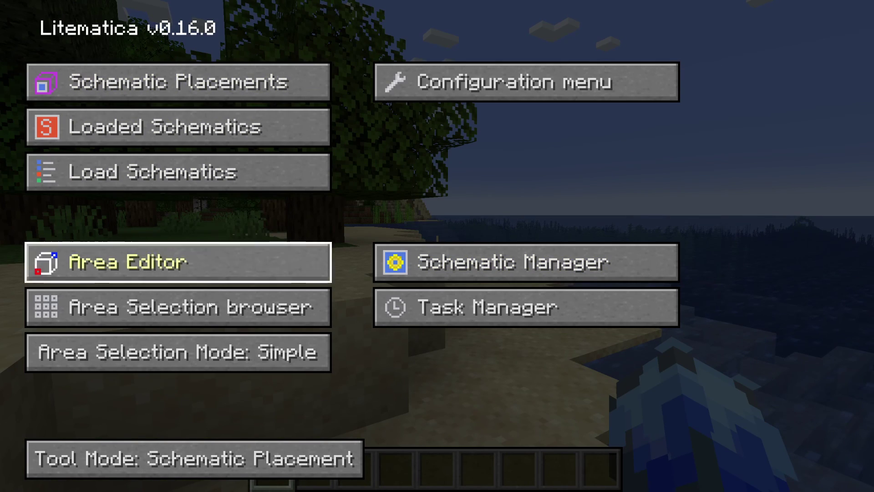